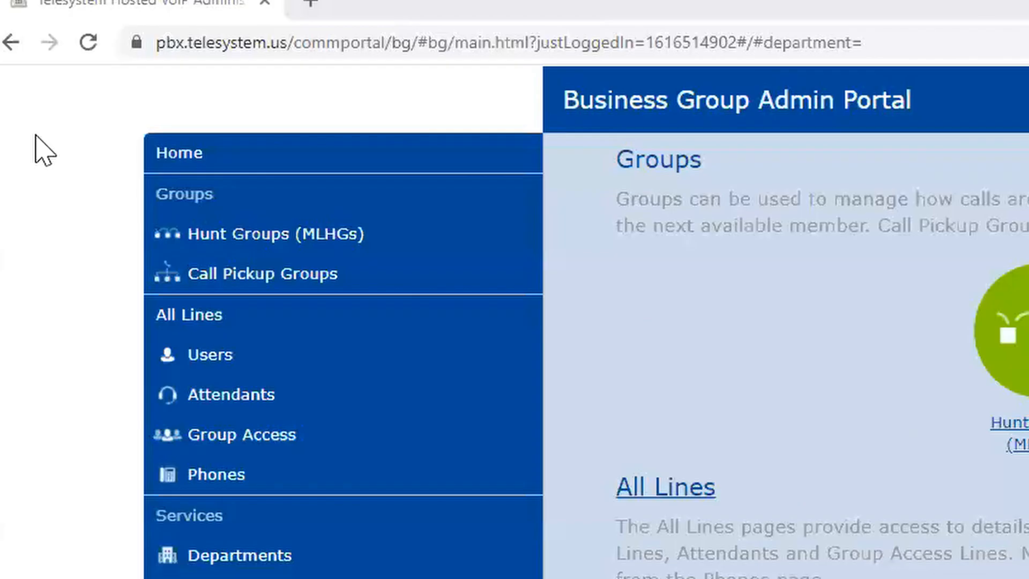
# Open the ICM Time of Day Routing user from the users list in its own maximized window.
pyautogui.click(283, 358)
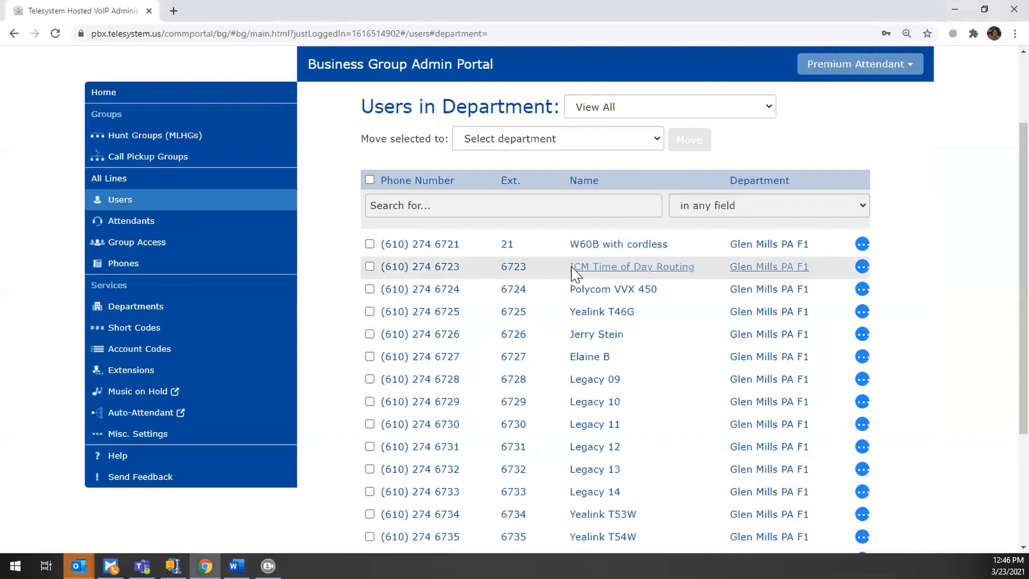
pyautogui.click(573, 266)
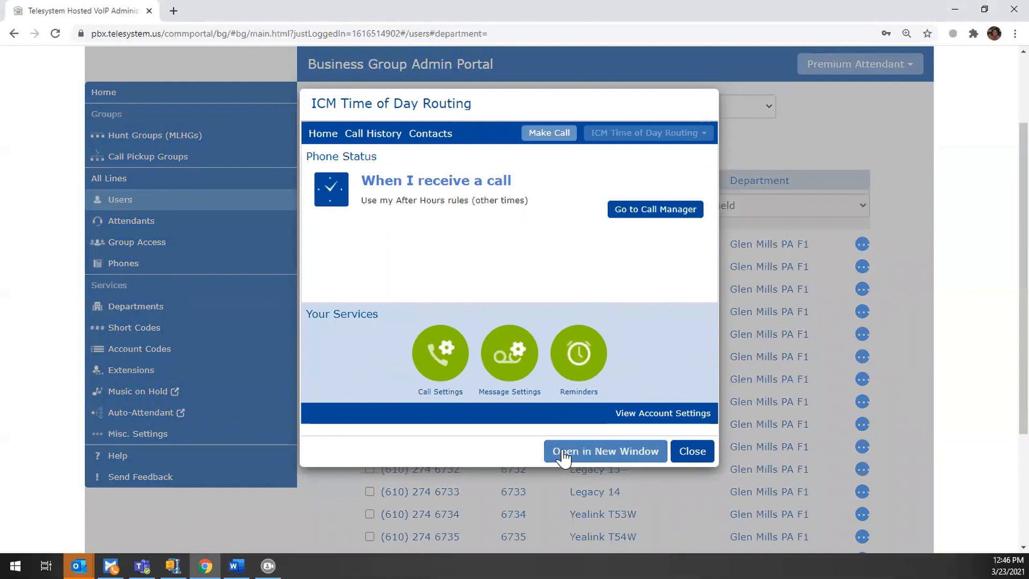
pyautogui.click(583, 458)
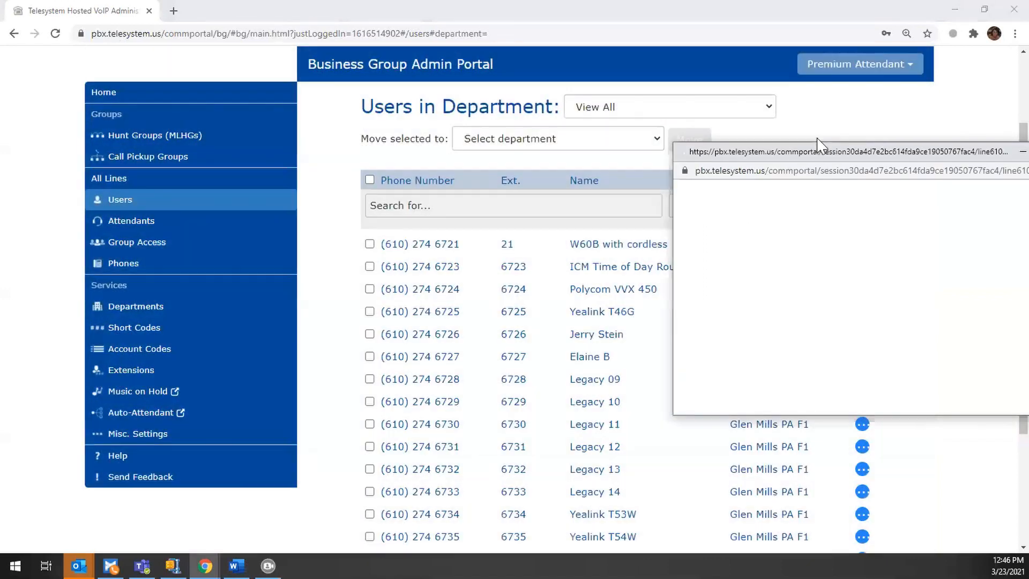
pyautogui.doubleClick(820, 157)
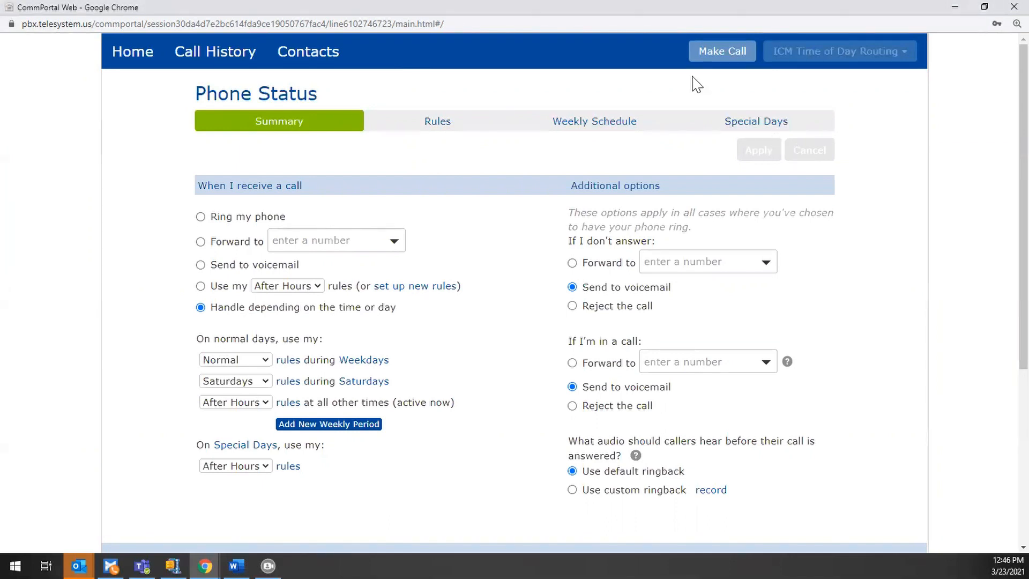
# Edit the default rule in the Saturdays rule set, confirm forwarding to the outside phone number, and apply it.
pyautogui.click(438, 128)
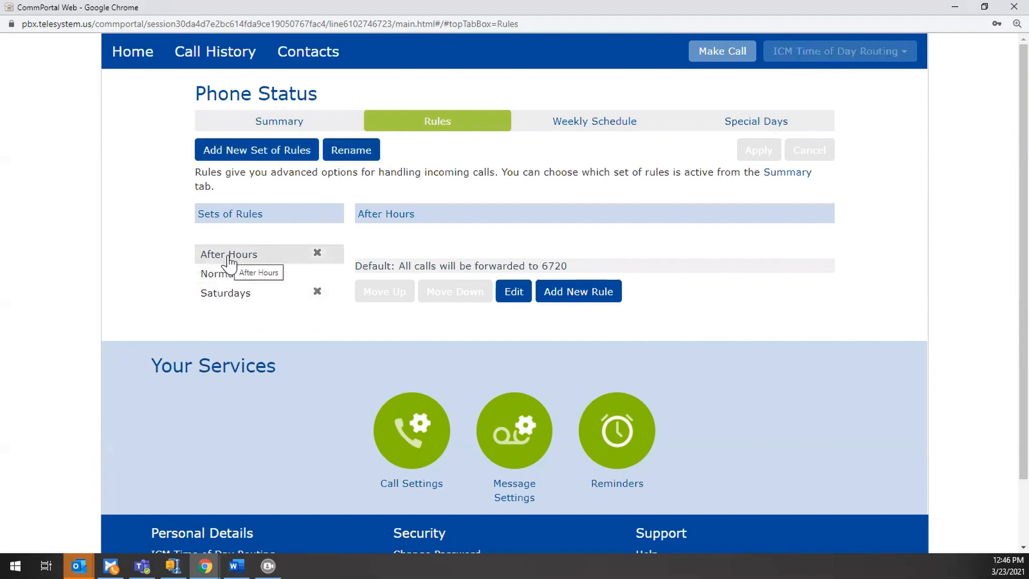
pyautogui.click(227, 294)
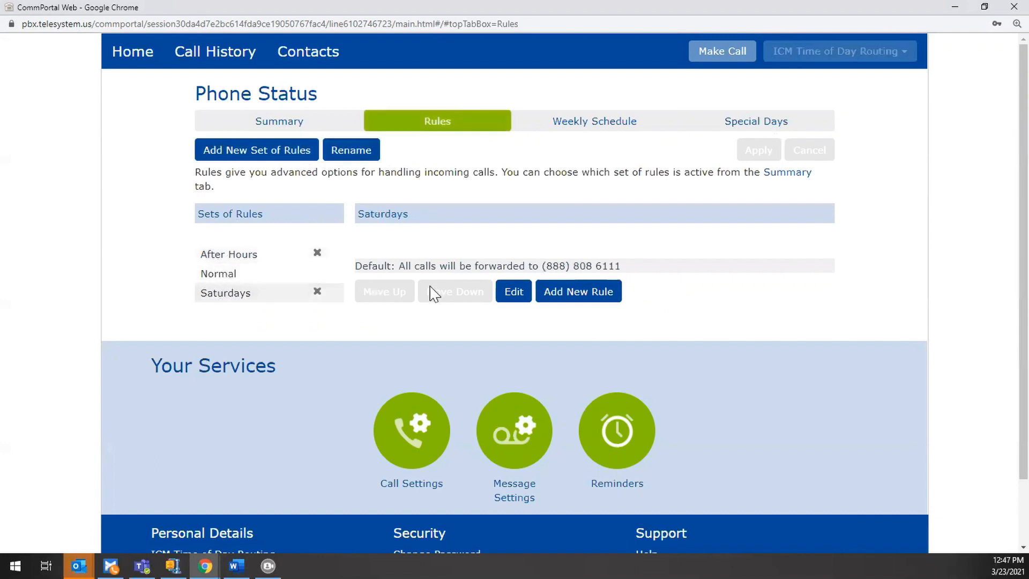
pyautogui.click(519, 298)
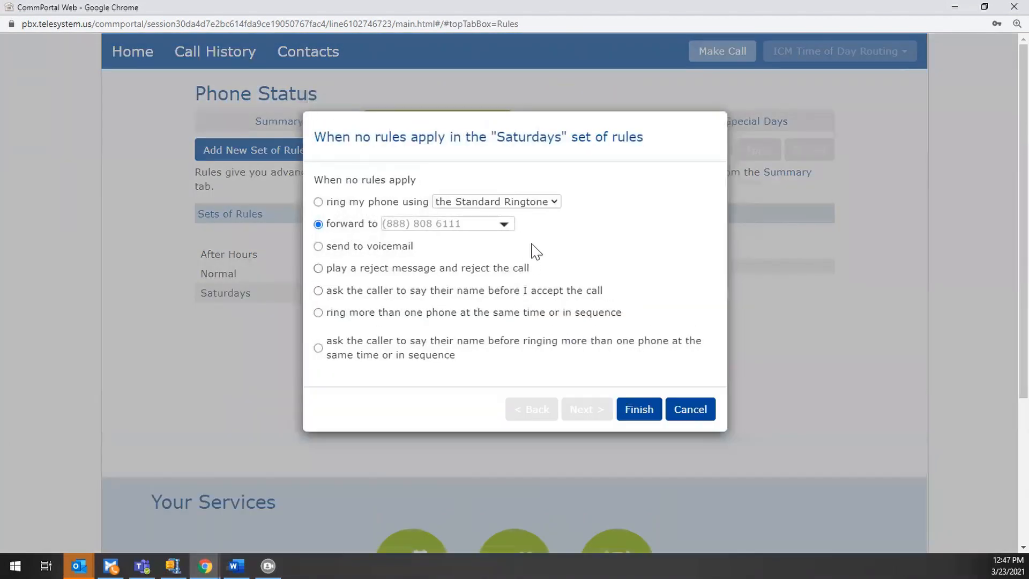
pyautogui.moveTo(468, 225); pyautogui.dragTo(376, 231)
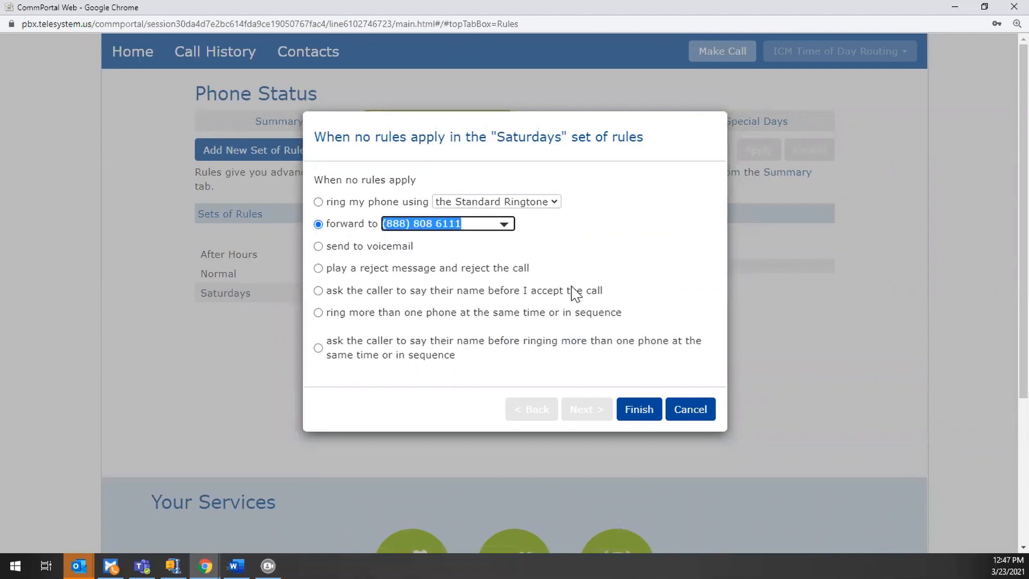
pyautogui.click(643, 422)
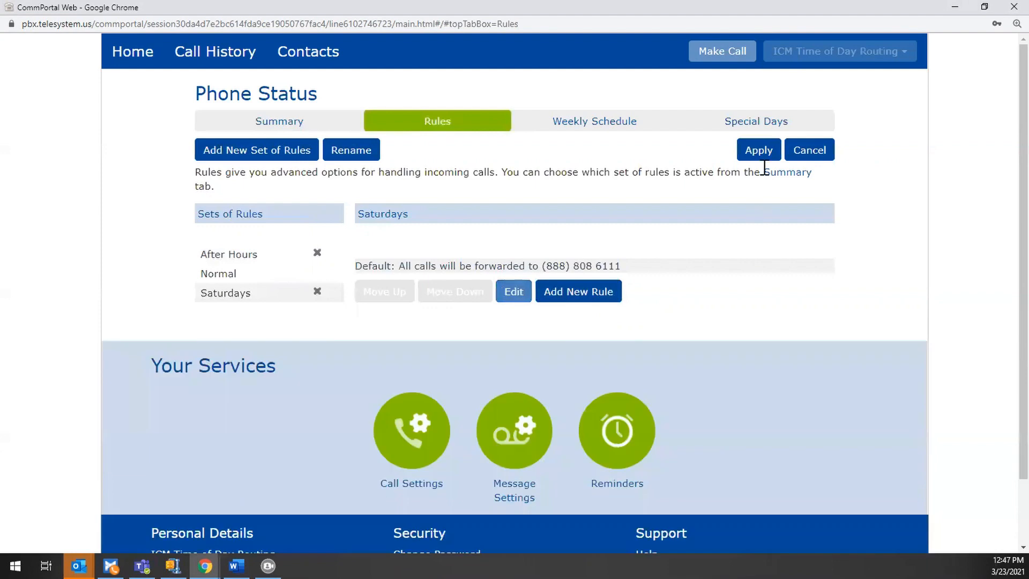
pyautogui.click(767, 152)
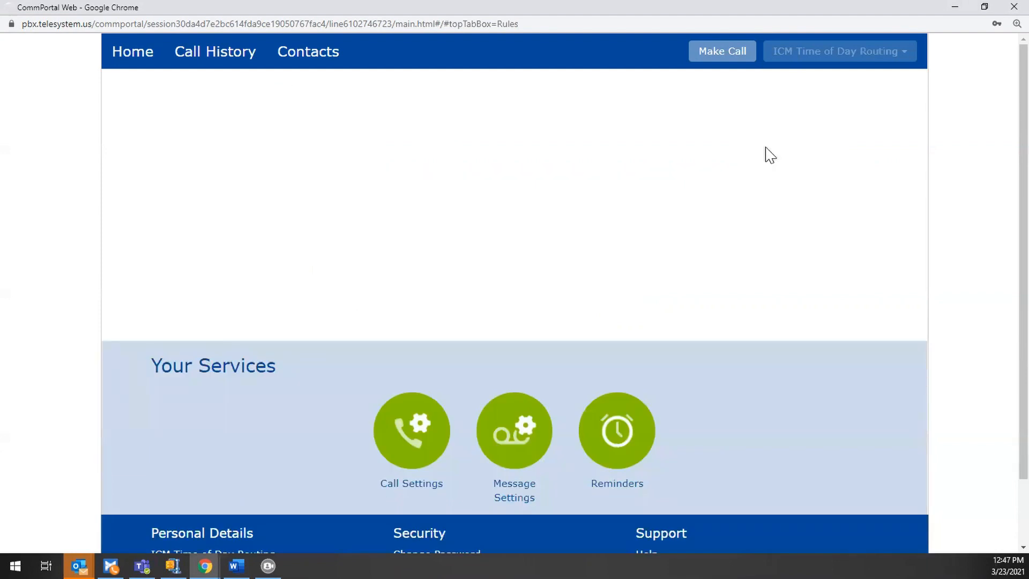
pyautogui.hotkey('alt', 'Tab')
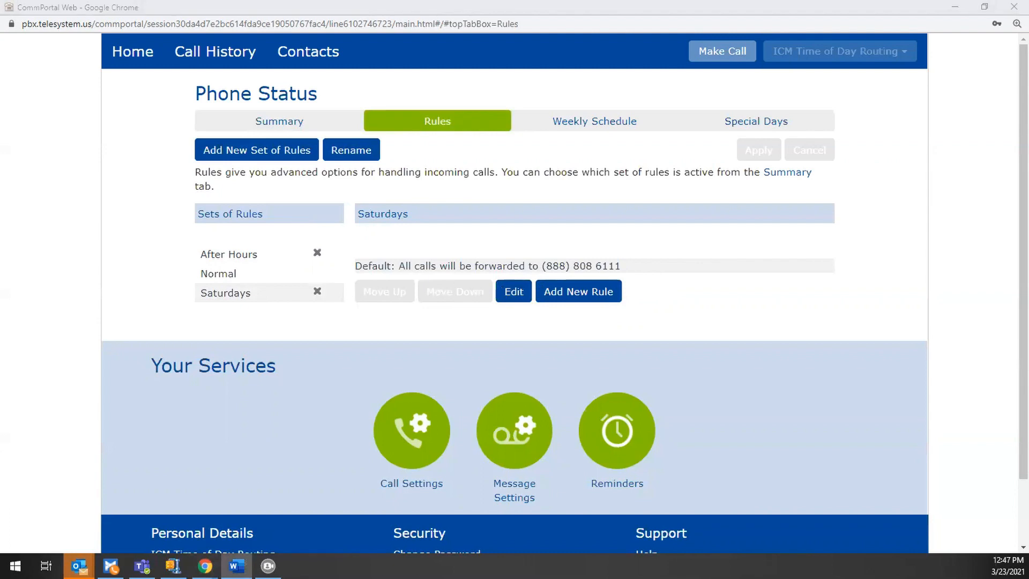
# Move the Weekdays period's midday gap to 11 am–12 pm for Monday through Friday in the weekly schedule and apply.
pyautogui.click(595, 134)
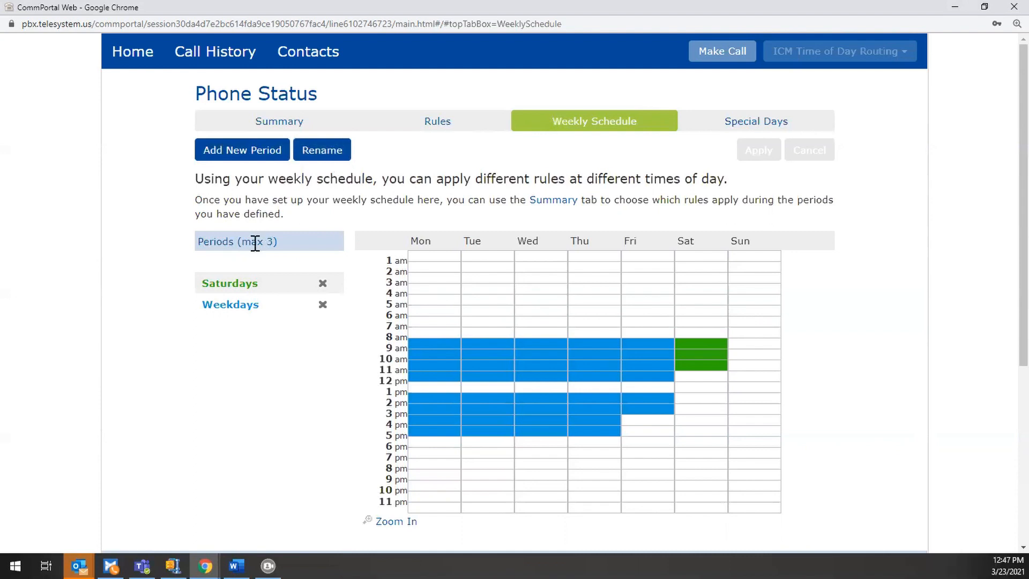
pyautogui.click(241, 312)
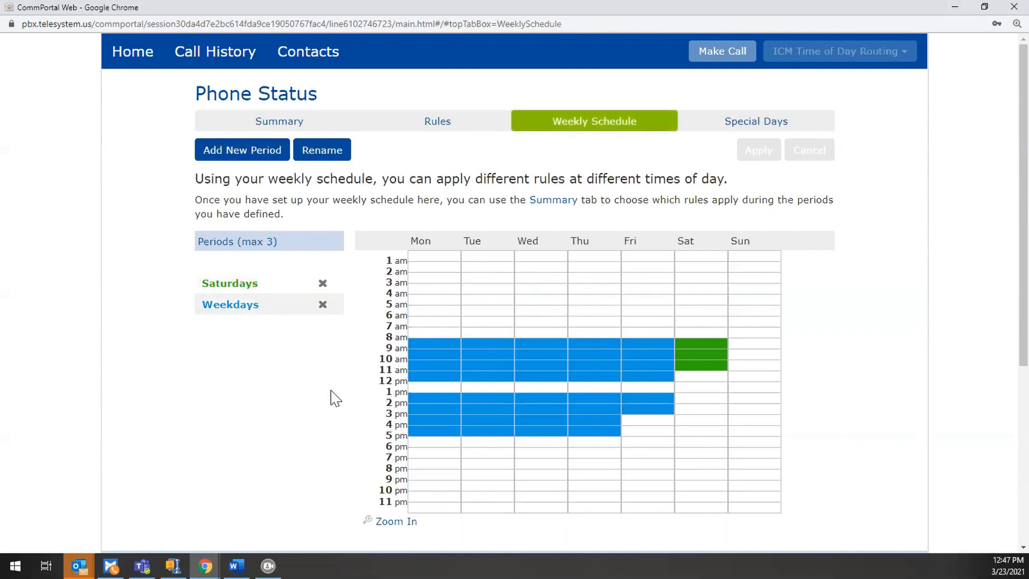
pyautogui.moveTo(439, 388)
pyautogui.mouseDown()
pyautogui.moveTo(665, 373)
pyautogui.moveTo(512, 372)
pyautogui.moveTo(418, 386)
pyautogui.mouseUp()
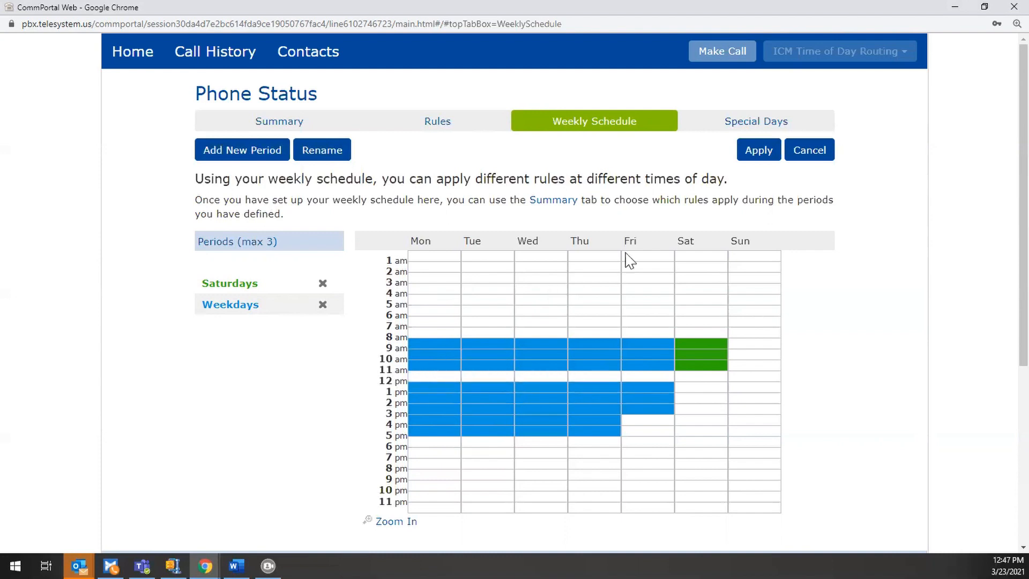
pyautogui.click(765, 159)
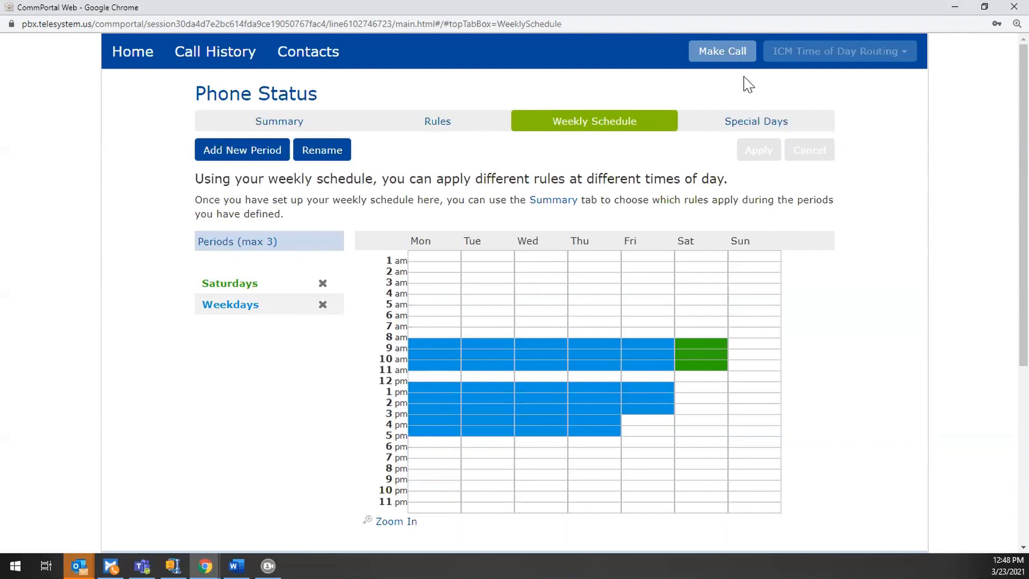
# Examine the marked special days on the calendar, advancing ahead to September–November 2021.
pyautogui.click(696, 129)
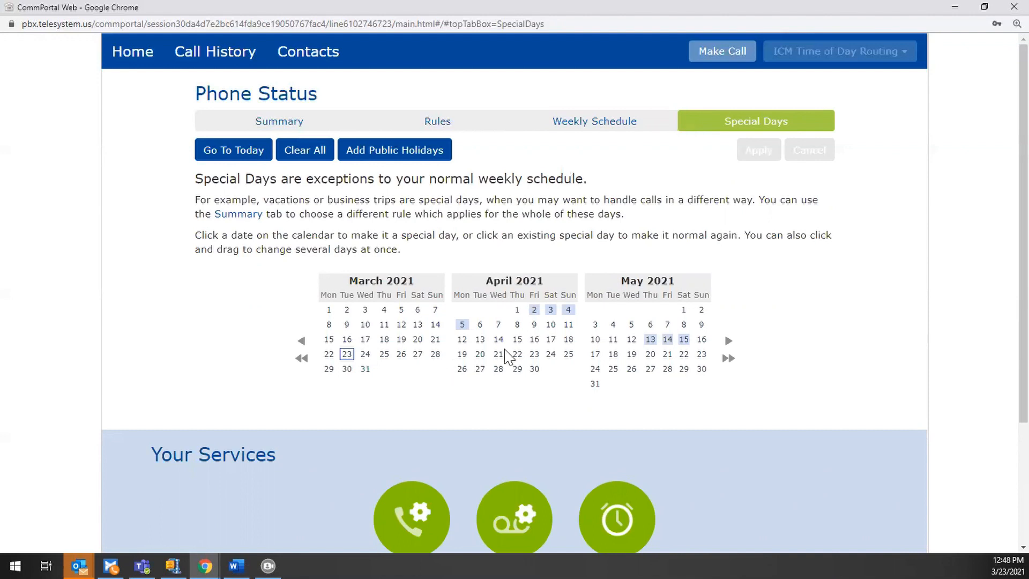
pyautogui.click(727, 358)
pyautogui.click(727, 358)
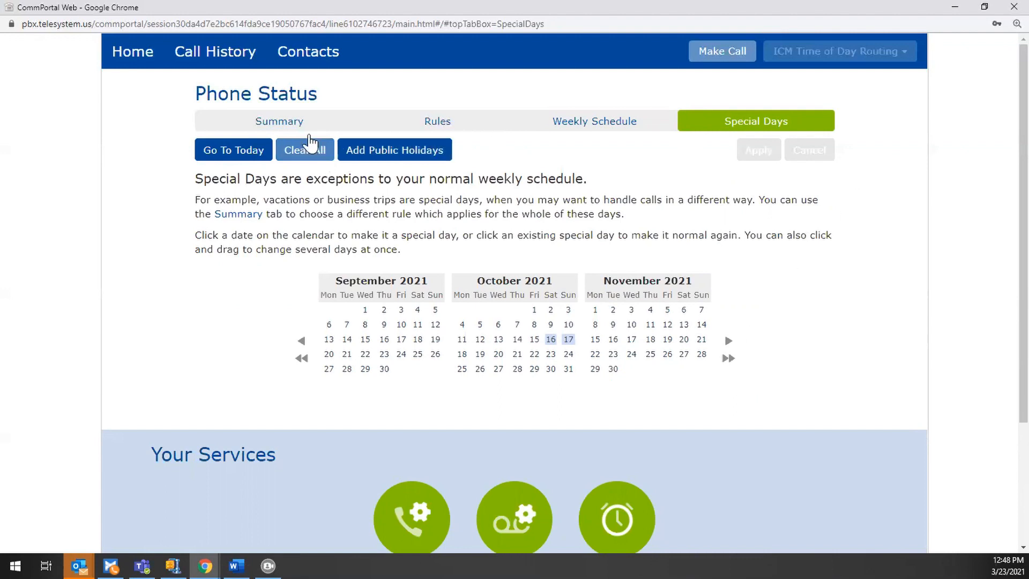
# Review in the summary which rule sets can be assigned to Weekdays, Saturdays, all other times and Special Days.
pyautogui.click(290, 124)
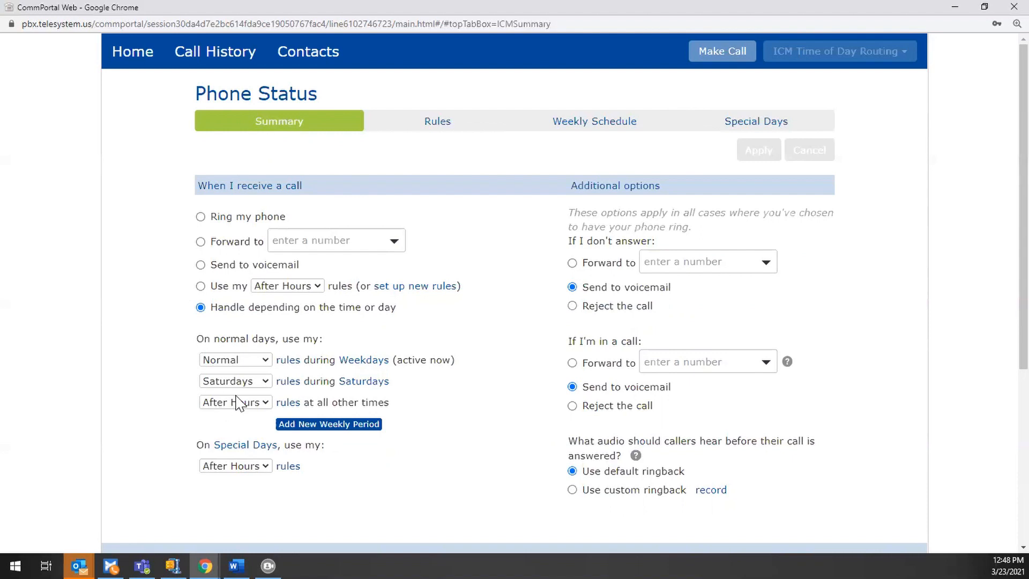
pyautogui.click(240, 359)
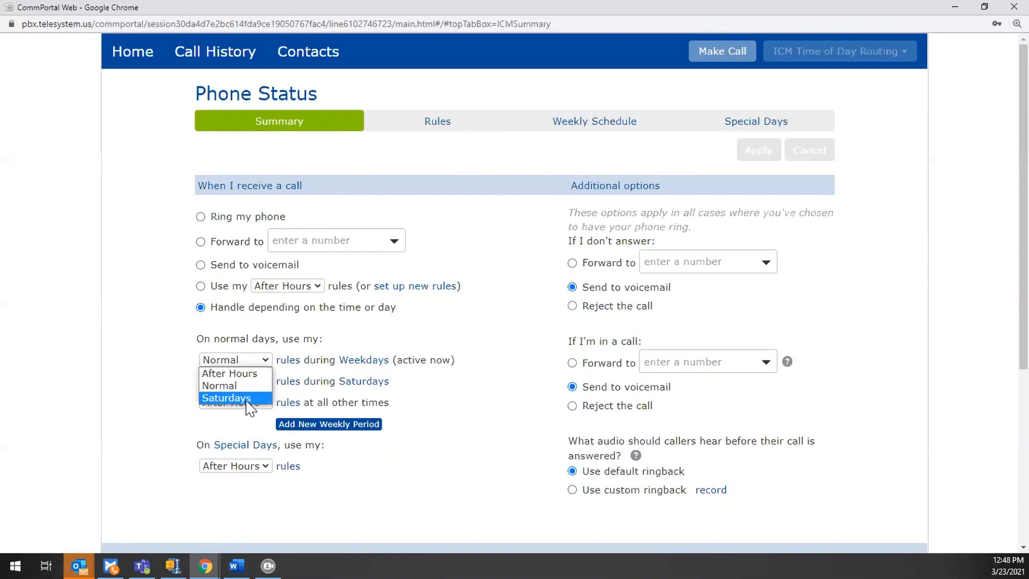
pyautogui.click(444, 392)
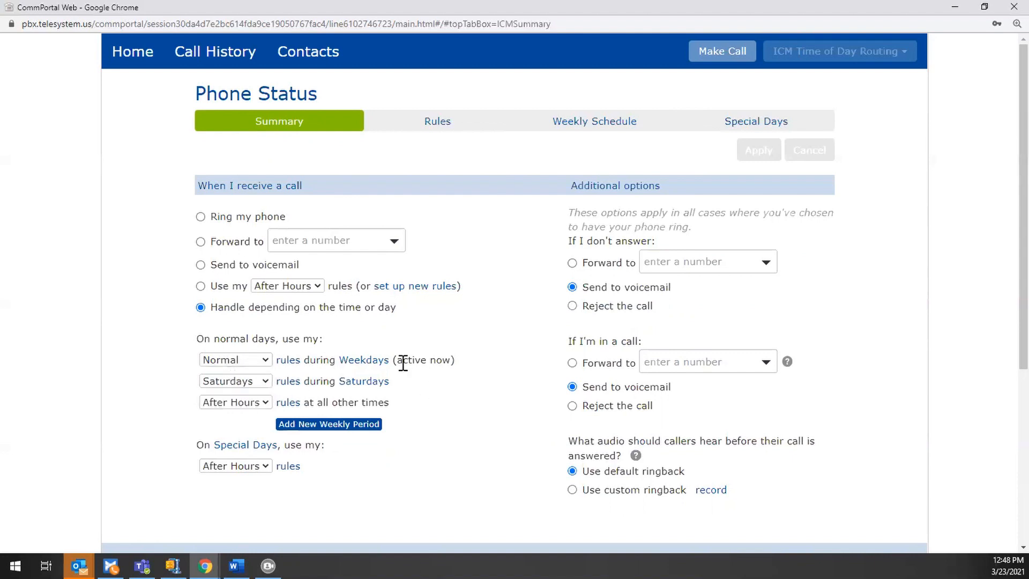
pyautogui.moveTo(395, 408); pyautogui.dragTo(319, 410)
pyautogui.click(439, 421)
pyautogui.click(226, 471)
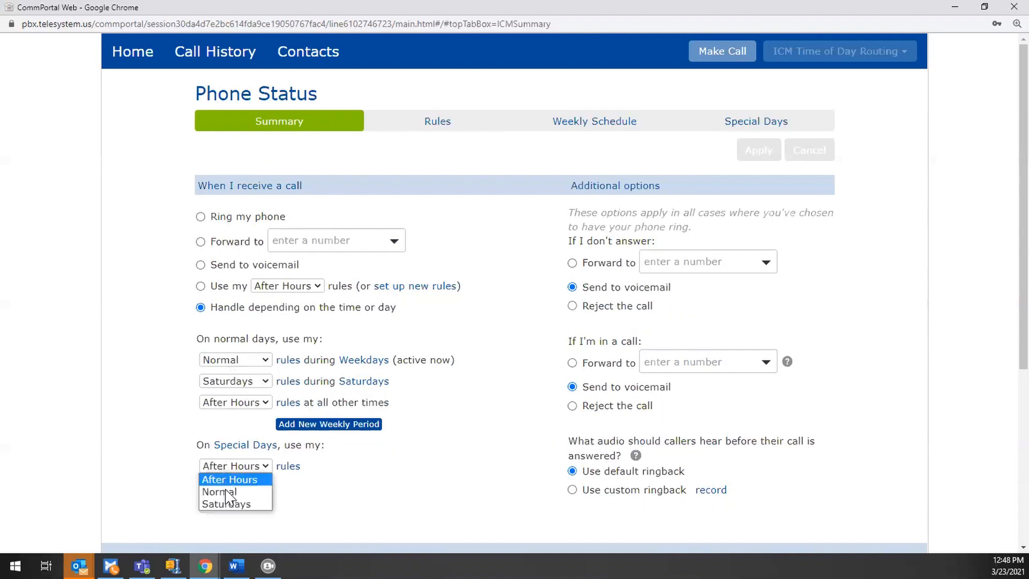
pyautogui.click(335, 495)
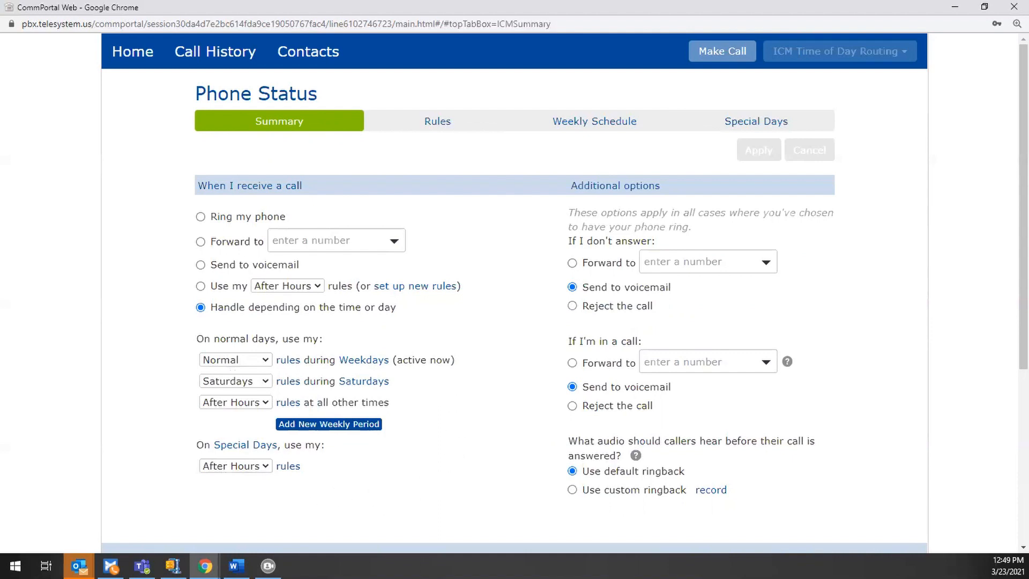
# Set incoming calls to always use the After Hours rules.
pyautogui.hotkey('alt', 'Tab')
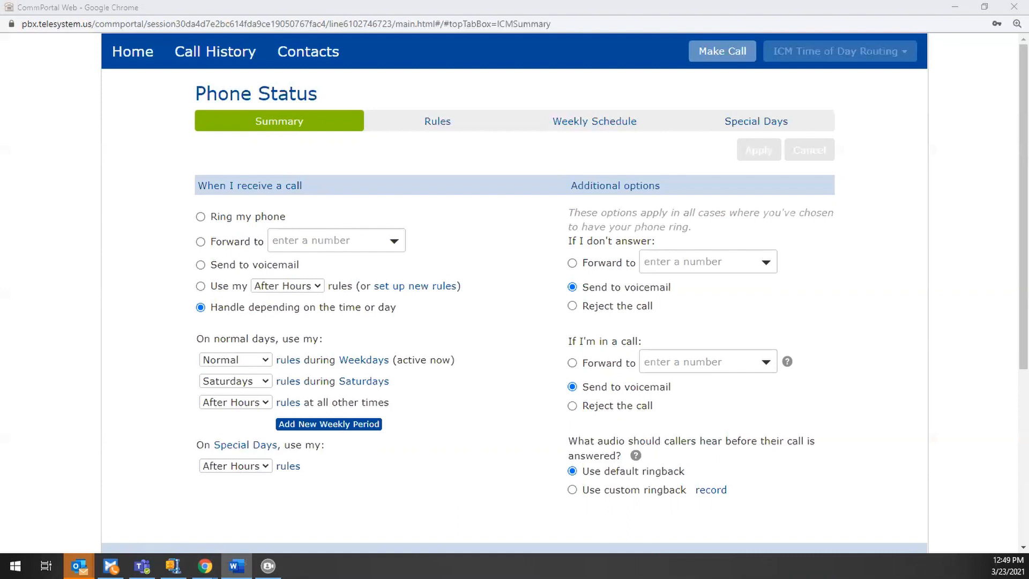
pyautogui.click(201, 286)
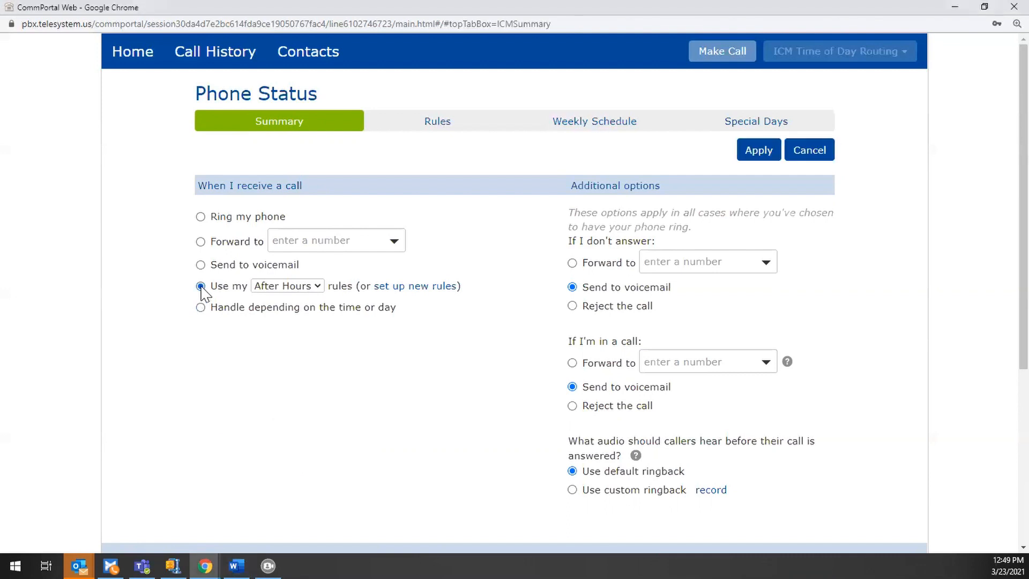
pyautogui.moveTo(213, 291); pyautogui.dragTo(265, 300)
pyautogui.click(265, 292)
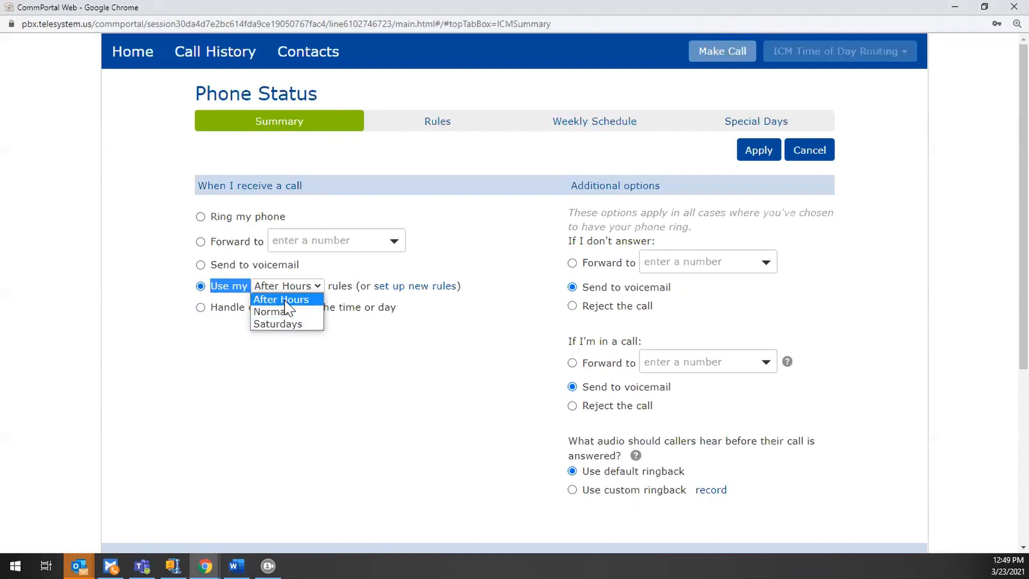
pyautogui.click(285, 301)
pyautogui.click(172, 317)
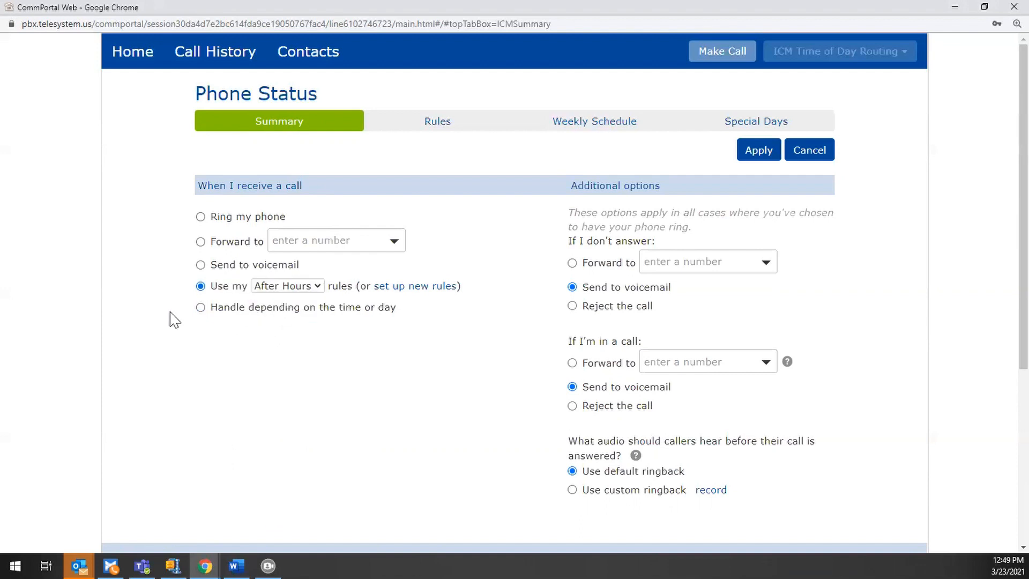
# Set incoming calls to be handled depending on the time or day and apply the setting.
pyautogui.click(236, 318)
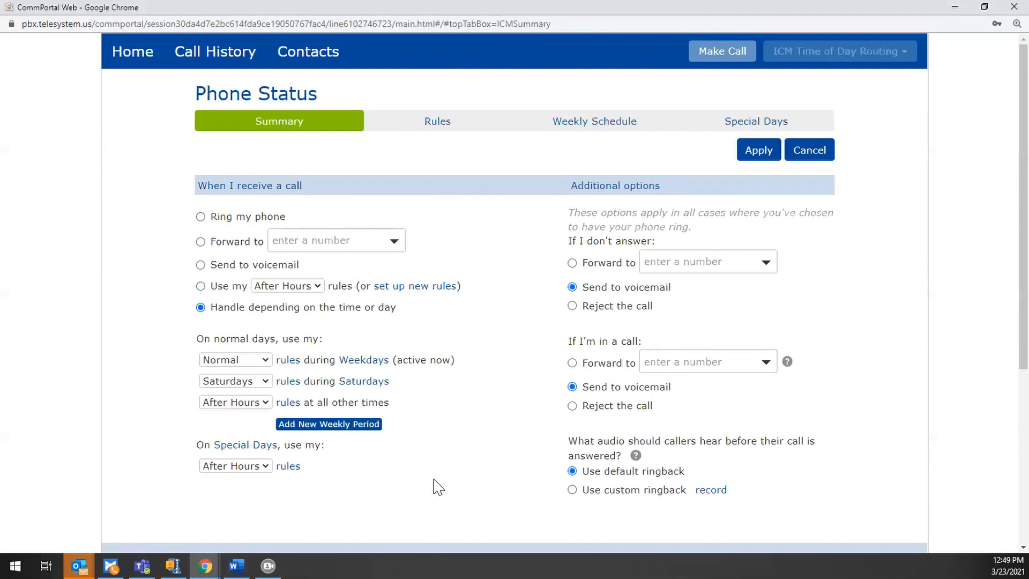
pyautogui.click(752, 155)
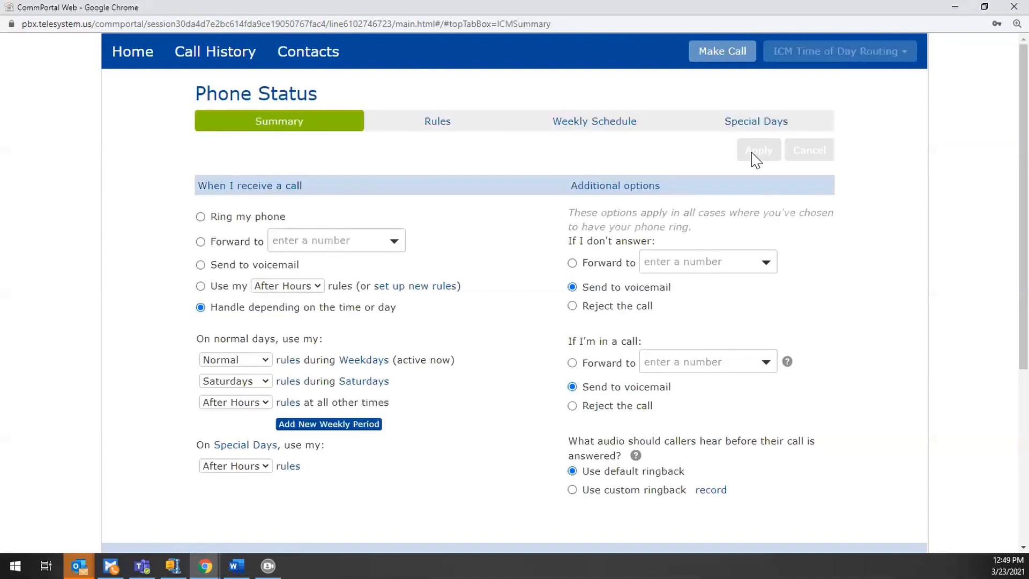